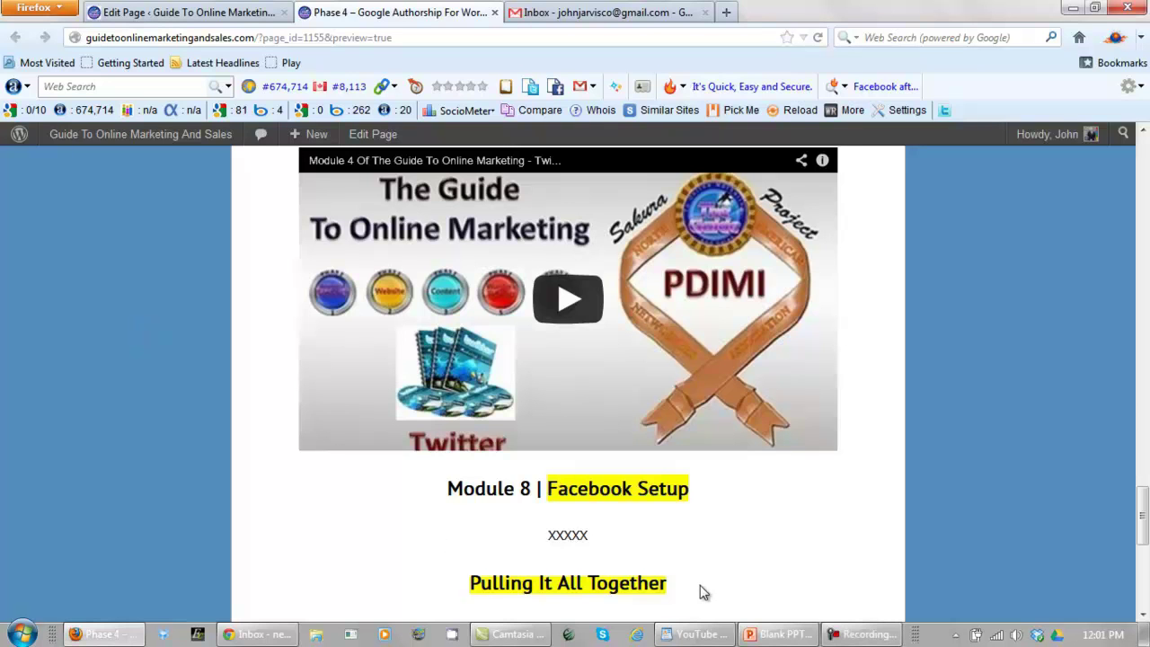
Step: Check the XXXXX placeholders under Module 8 and Pulling It All Together, then select the Facebook Authorship video on the desktop
left_click_drag(698, 585, 445, 585)
left_click(440, 585)
left_click_drag(604, 542, 547, 536)
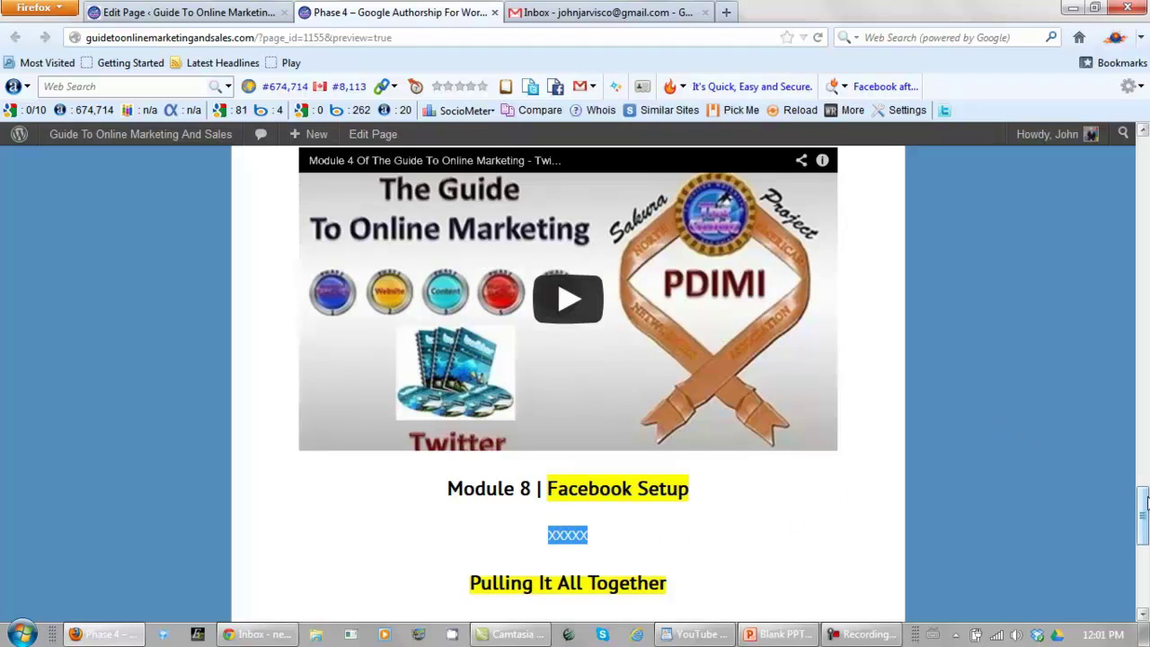
left_click_drag(1143, 517, 1143, 534)
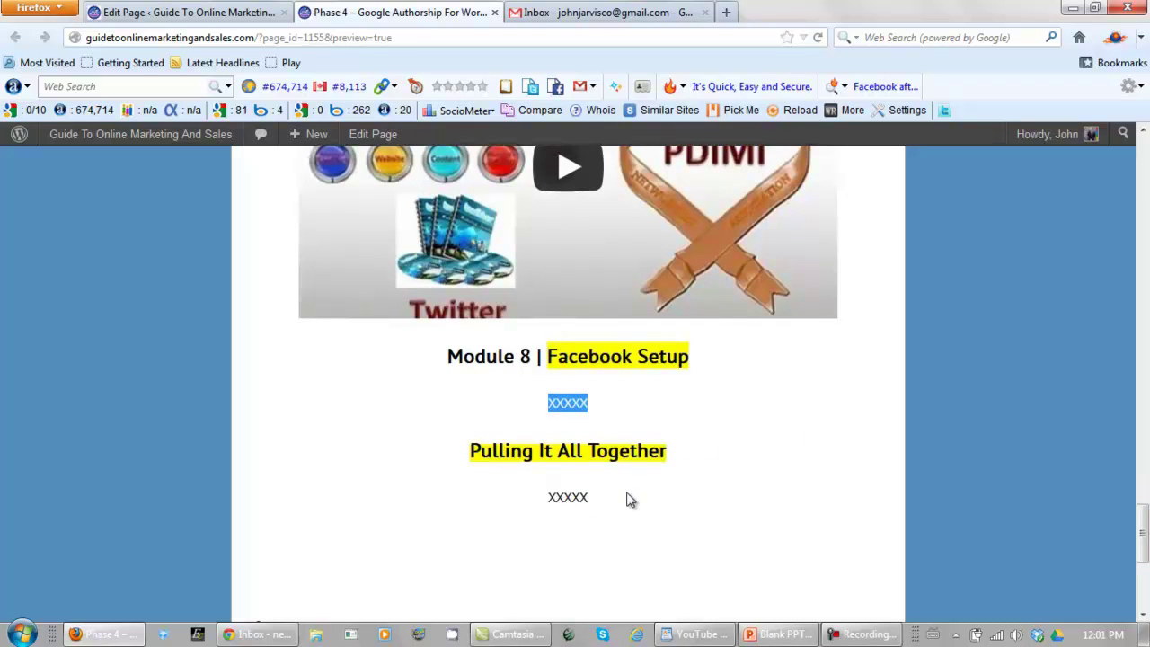
left_click_drag(595, 498, 544, 505)
left_click(686, 490)
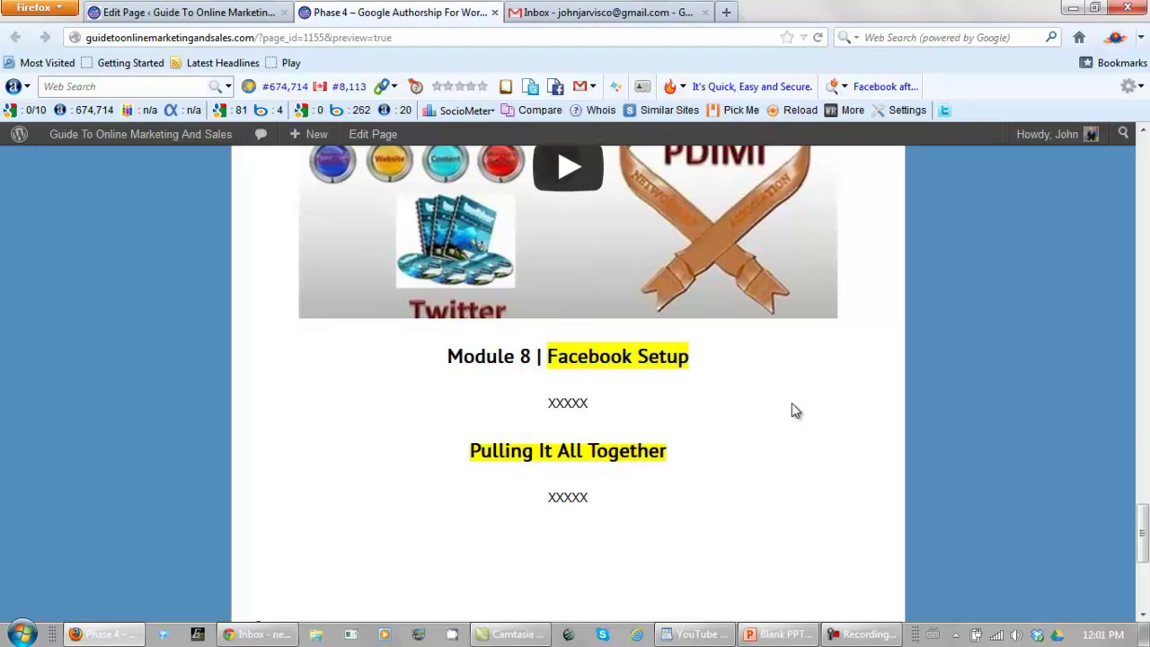
left_click(1072, 8)
left_click(430, 230)
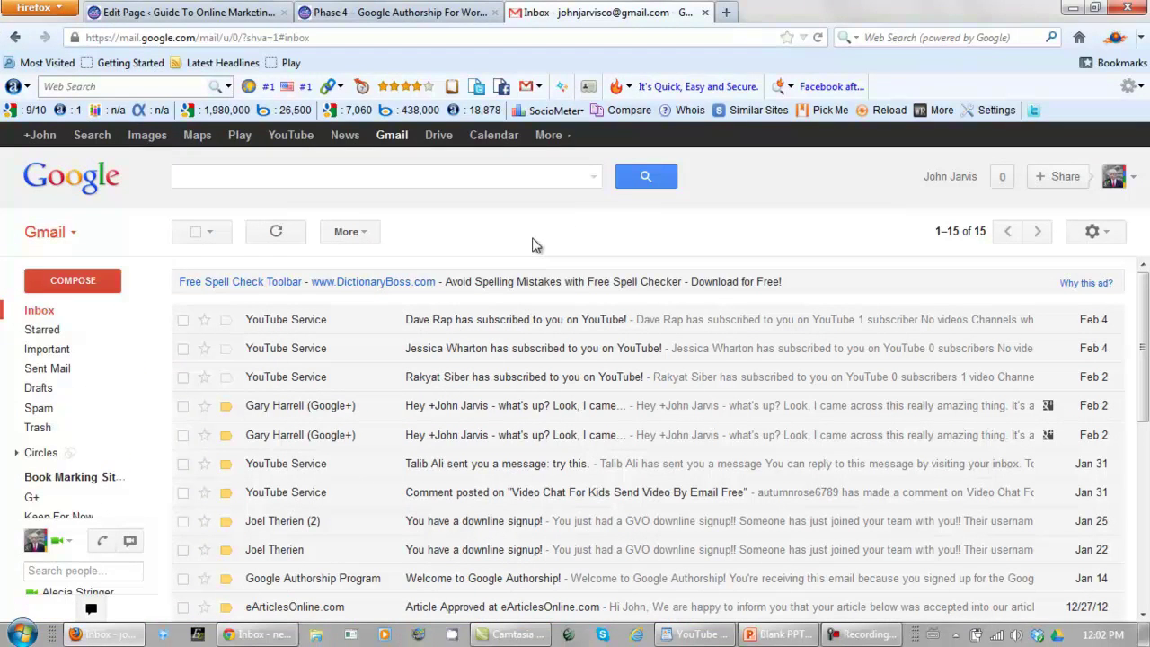
Step: Open YouTube from Gmail's Google bar in a new tab
left_click(289, 137)
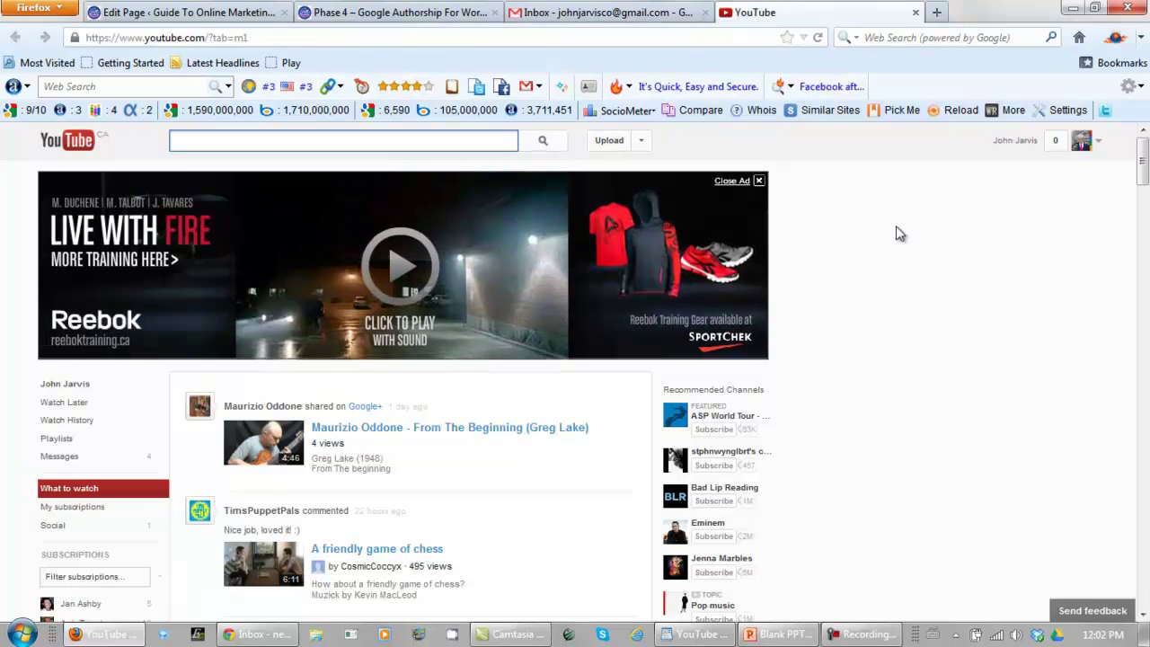
Step: Upload the Facebook Authorship .mp4 file from the desktop through the File Upload dialog
left_click(609, 144)
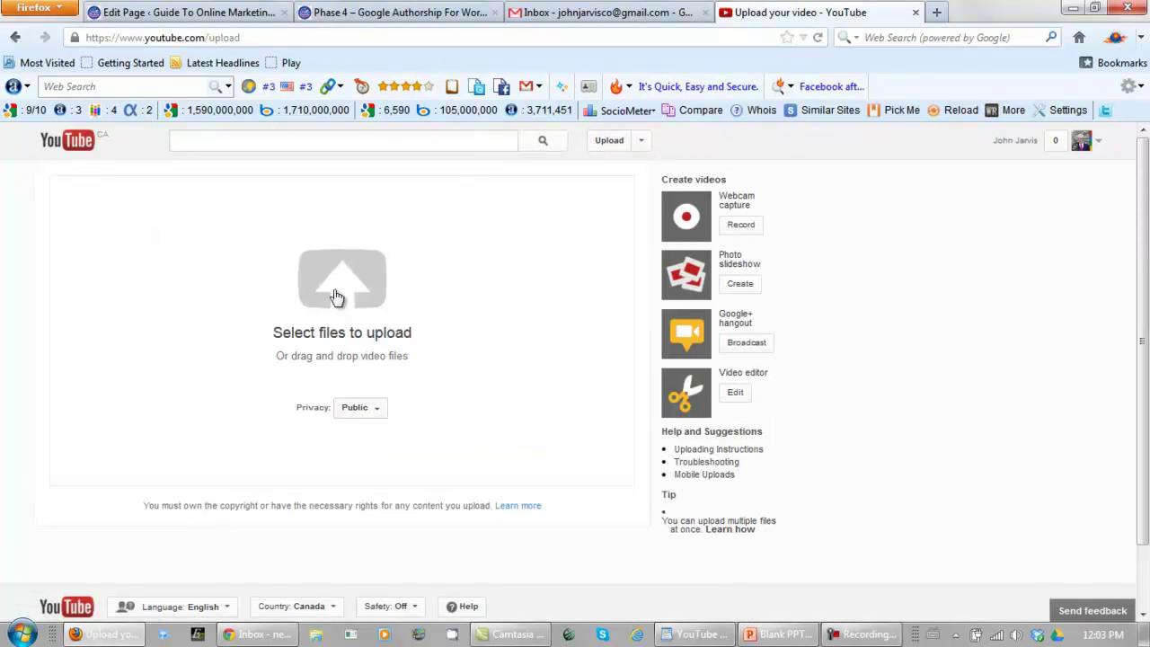
left_click(336, 297)
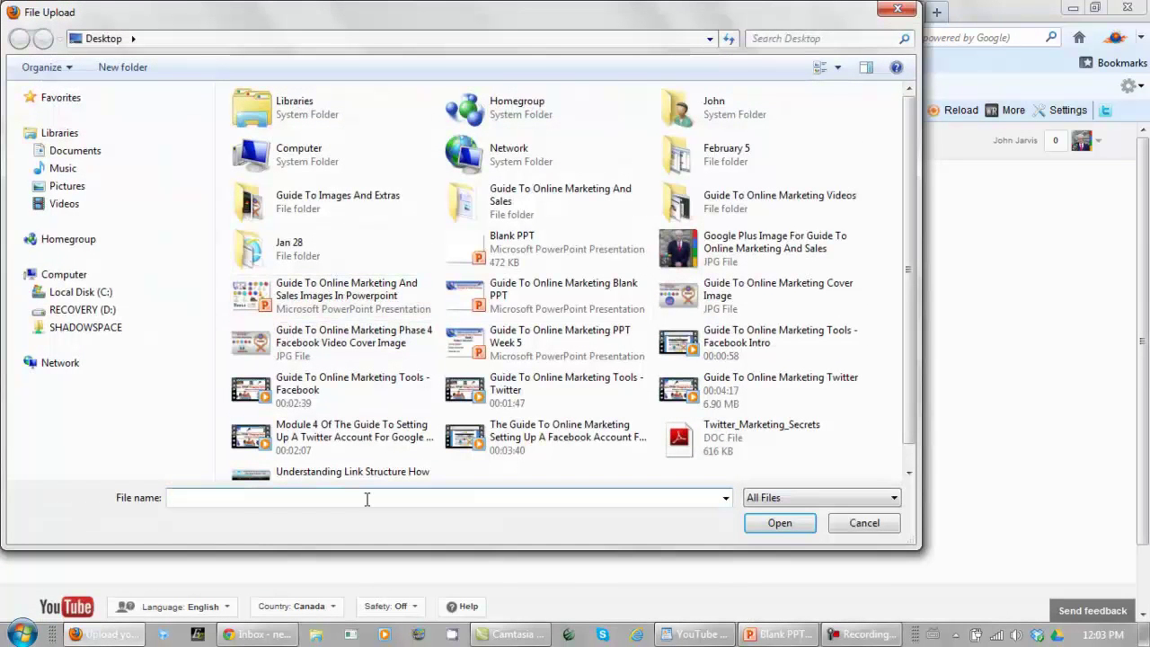
type("The Guide To Online Marketing Setting Up A Facebook Account For Google Authorship")
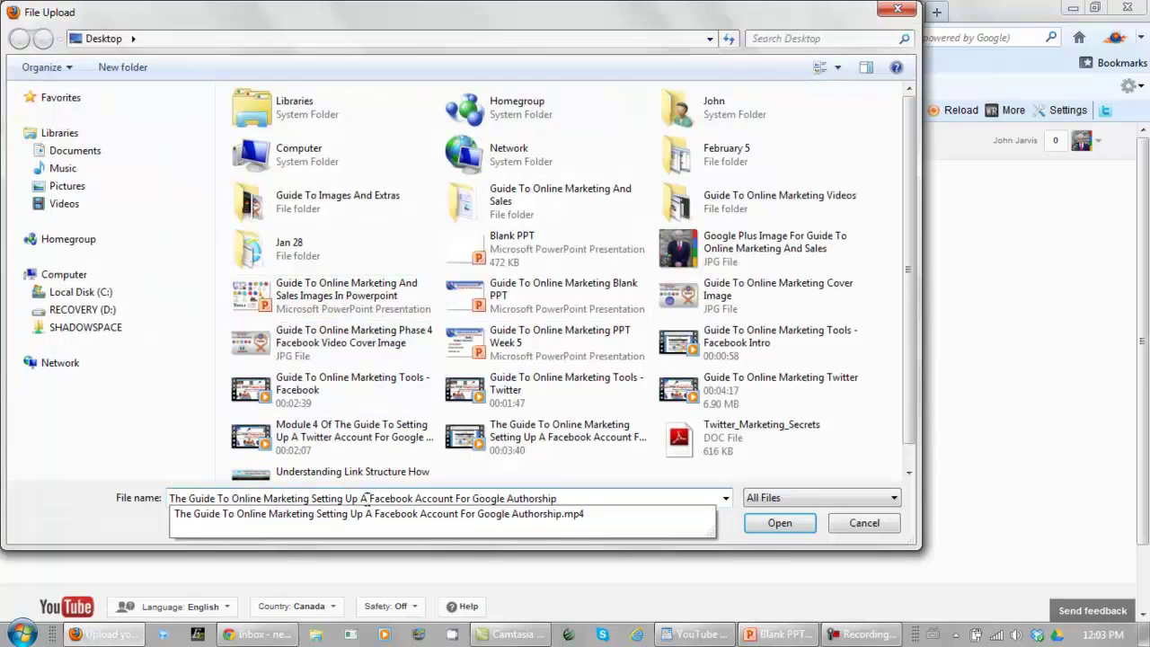
left_click(418, 512)
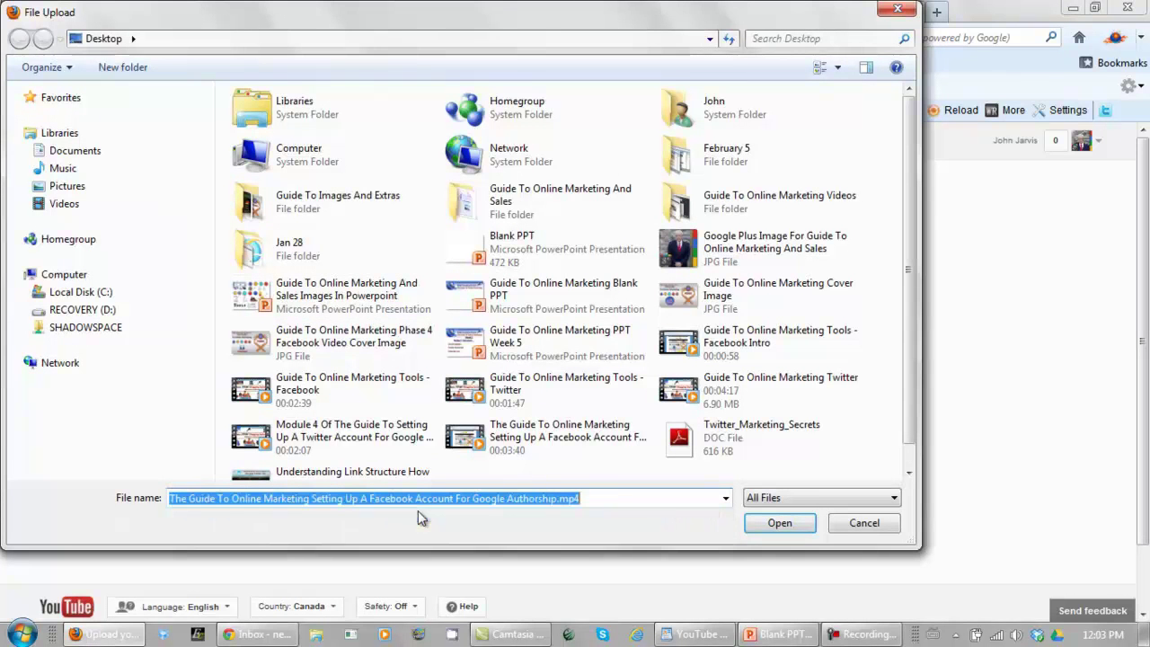
left_click(777, 523)
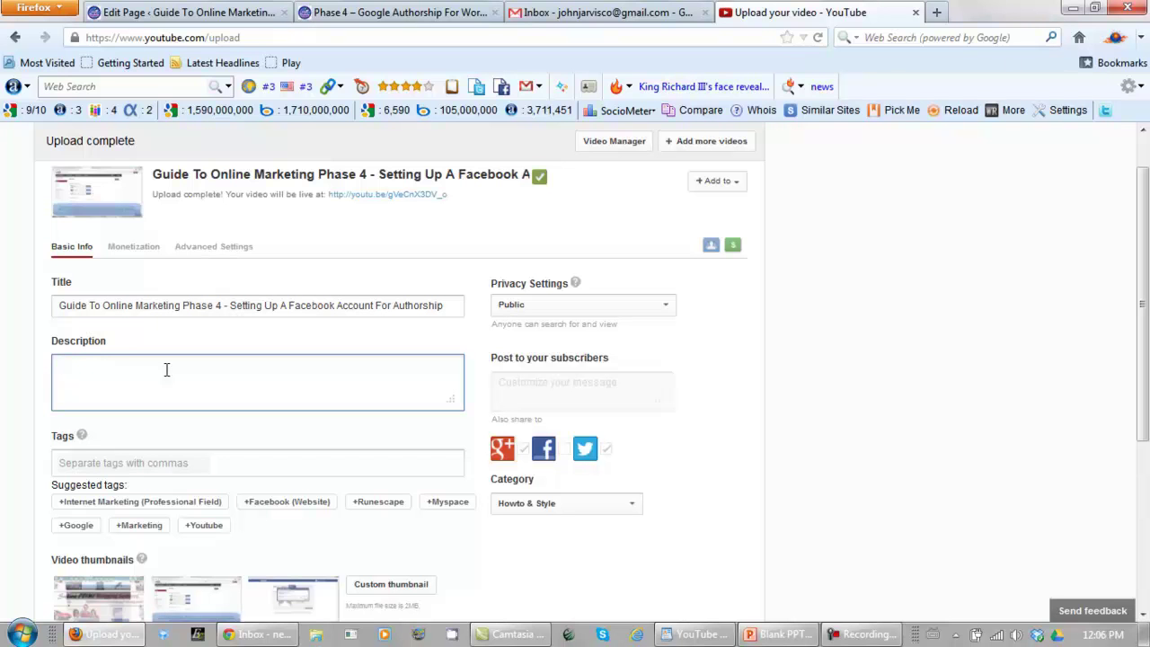
Step: Bring up the prepared WordPad description document from the taskbar
left_click(689, 635)
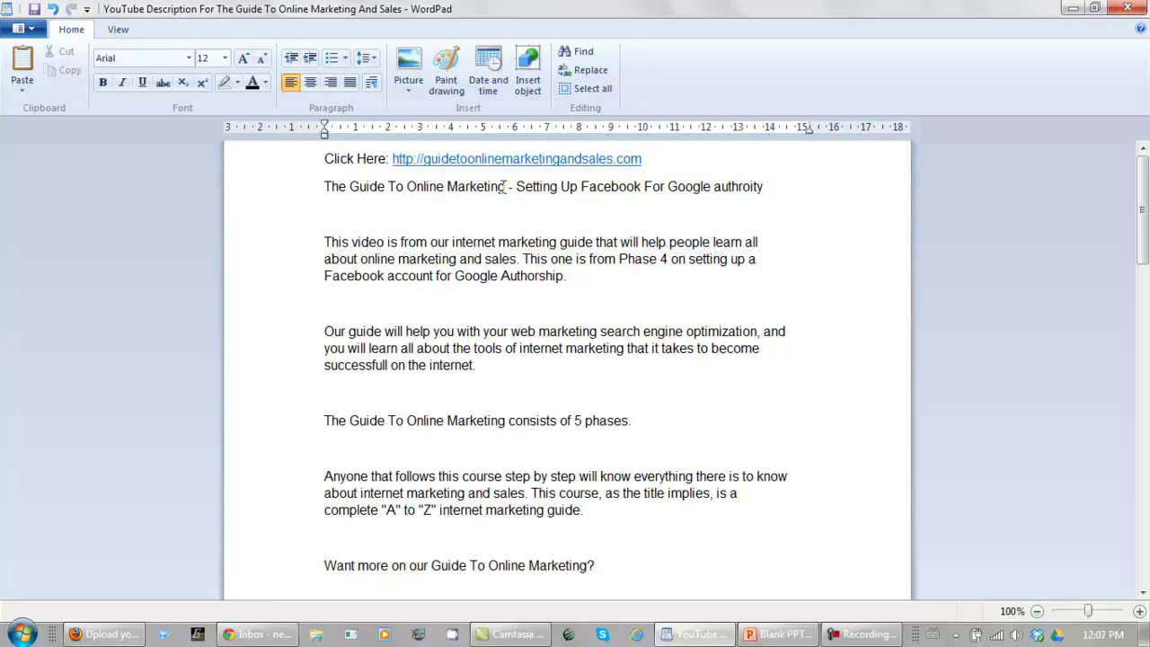
Step: Fix the misspelled 'authroity' word in the WordPad heading line with a capital A
left_click_drag(506, 186, 367, 186)
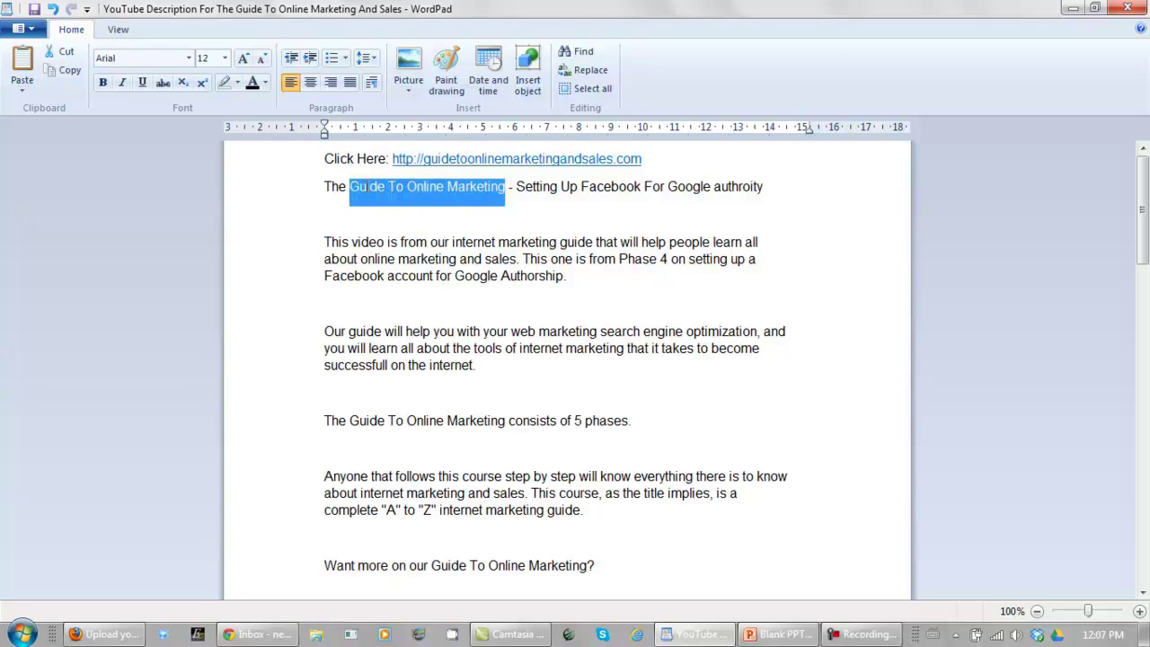
left_click(541, 213)
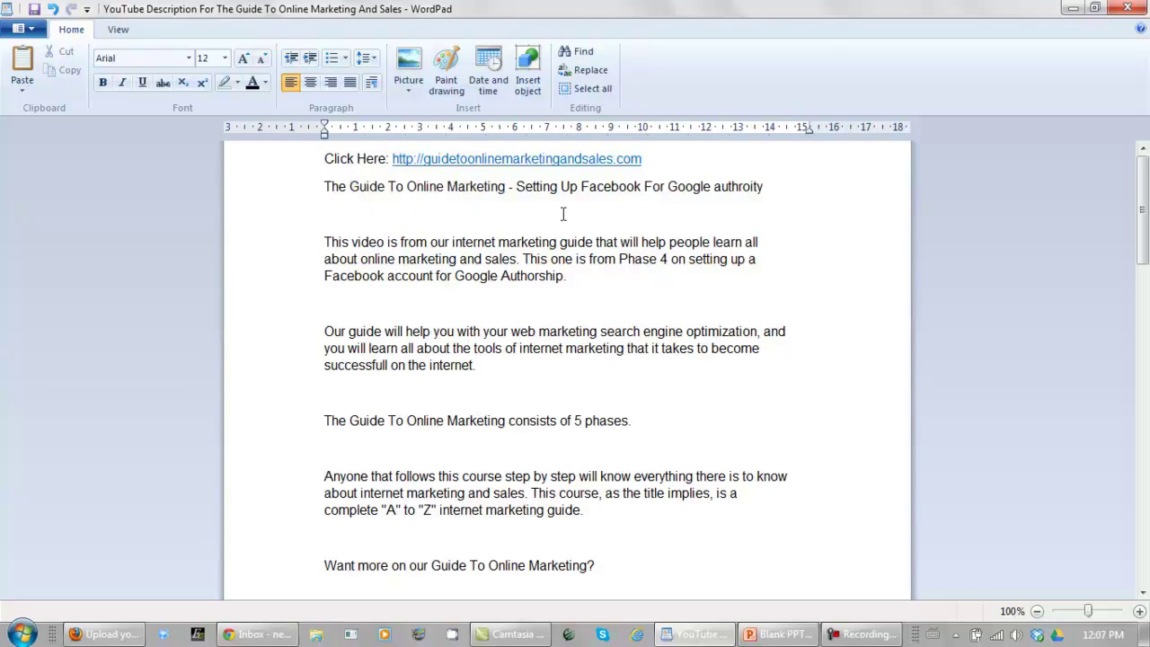
left_click(720, 186)
key("BackSpace")
type("A")
left_click(282, 190)
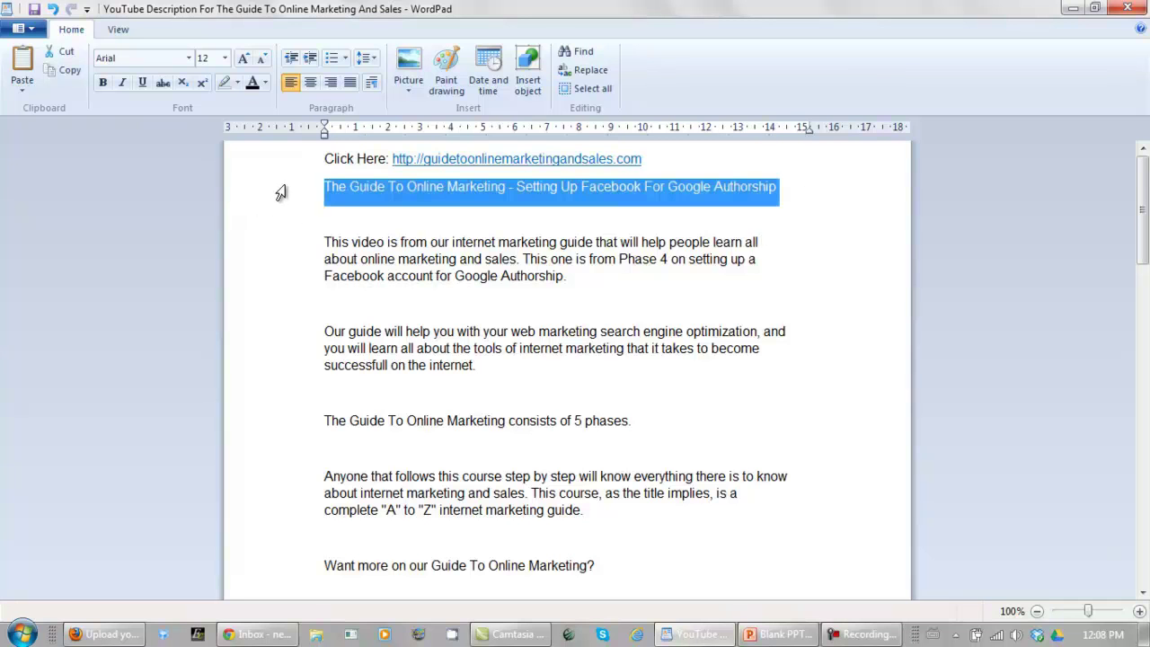
left_click(456, 213)
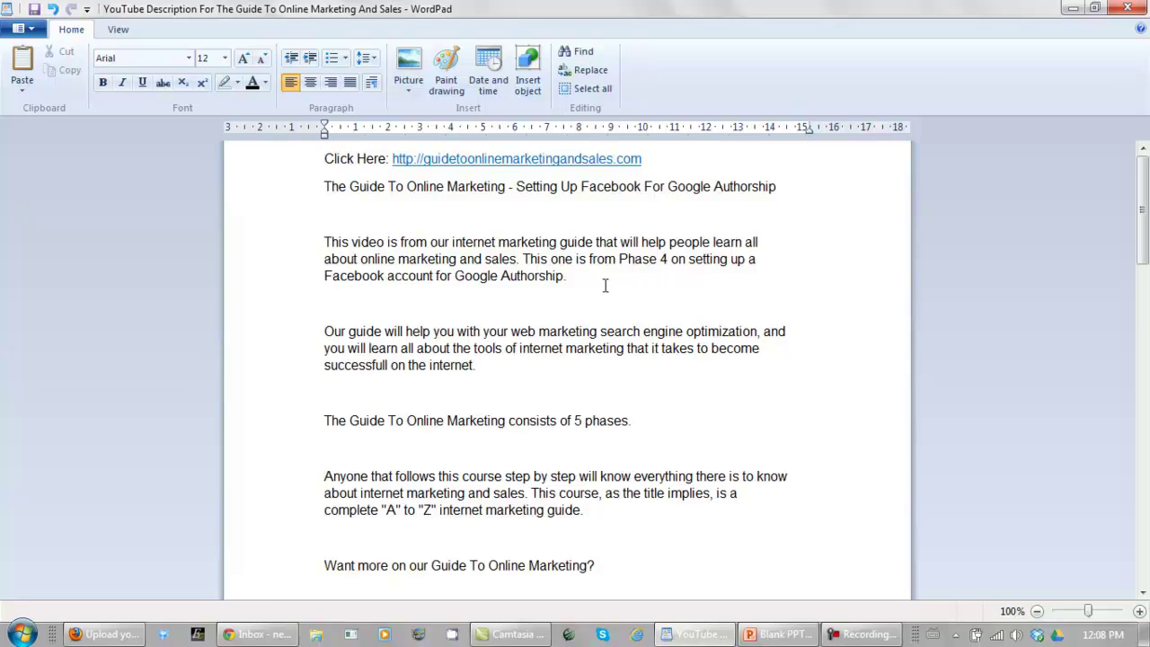
Step: Select the entire description text and copy it
left_click_drag(1143, 195, 1146, 232)
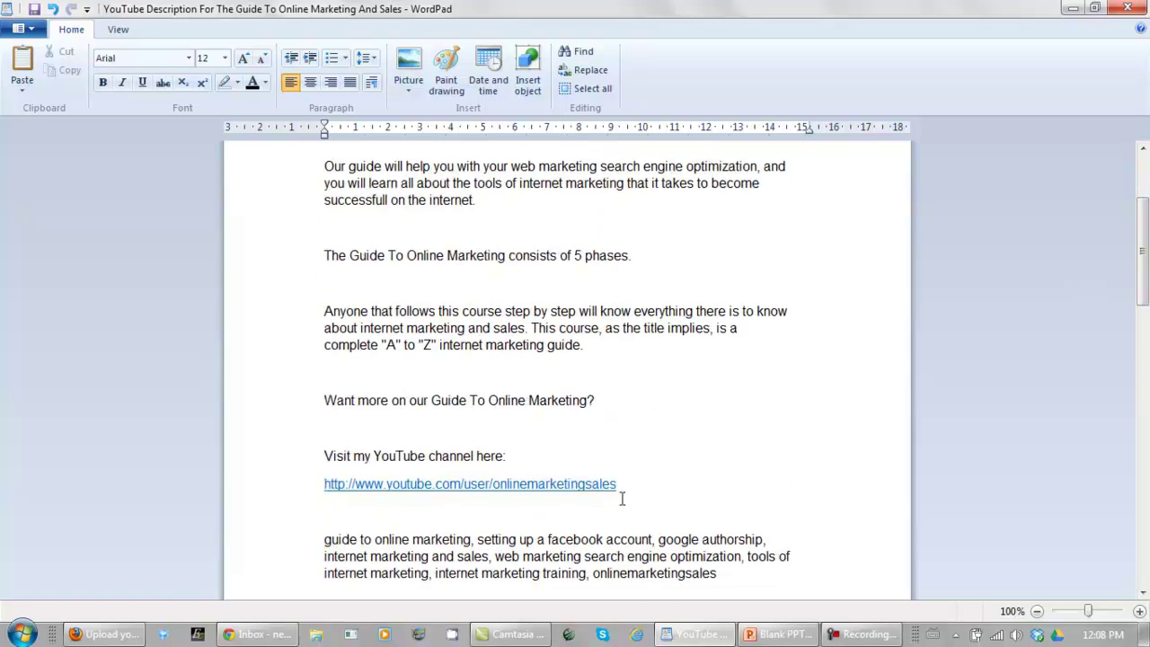
left_click_drag(632, 490, 393, 181)
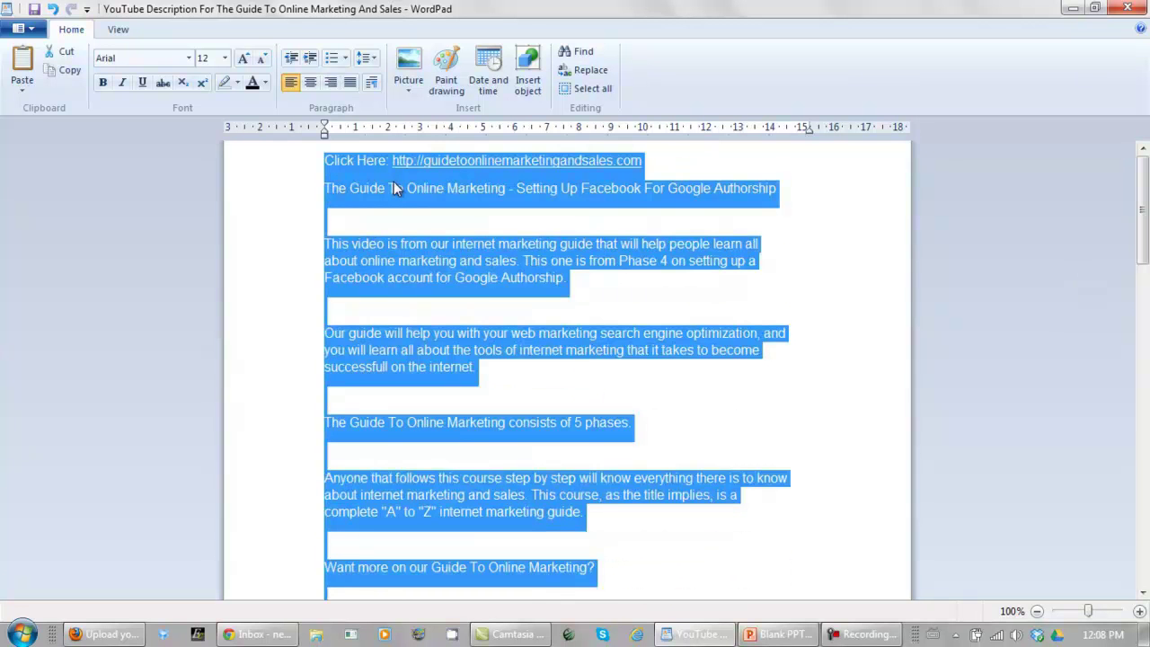
right_click(393, 181)
left_click(427, 212)
Step: Paste the copied WordPad text into the YouTube video's Description field
left_click(103, 634)
left_click(272, 404)
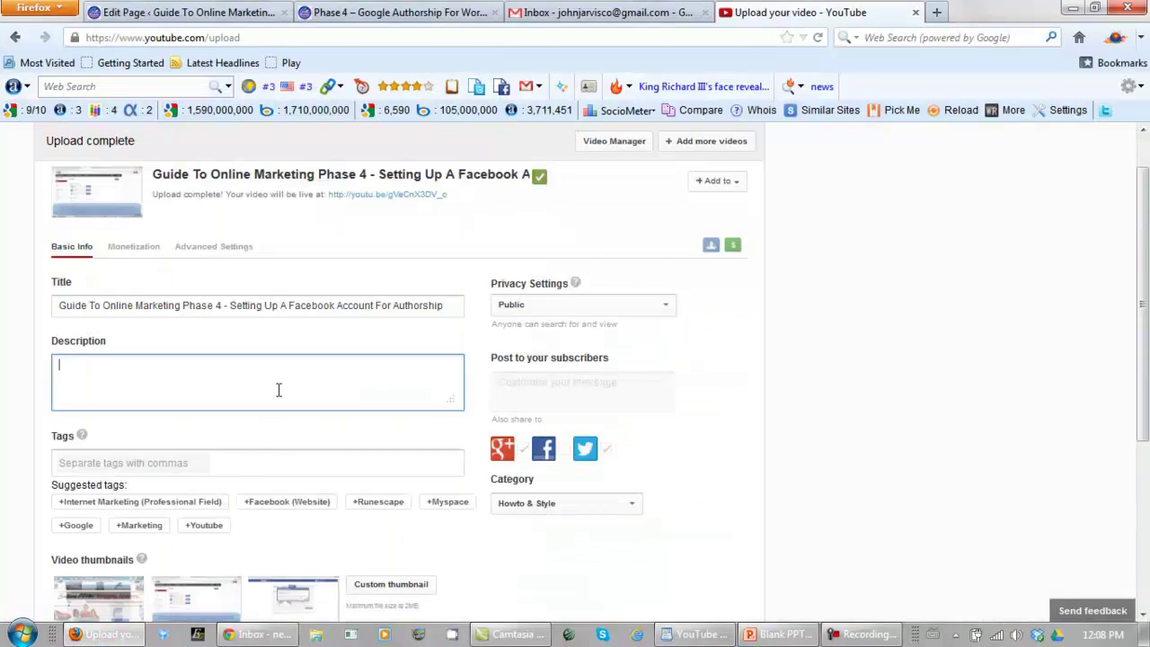
key("ctrl+v")
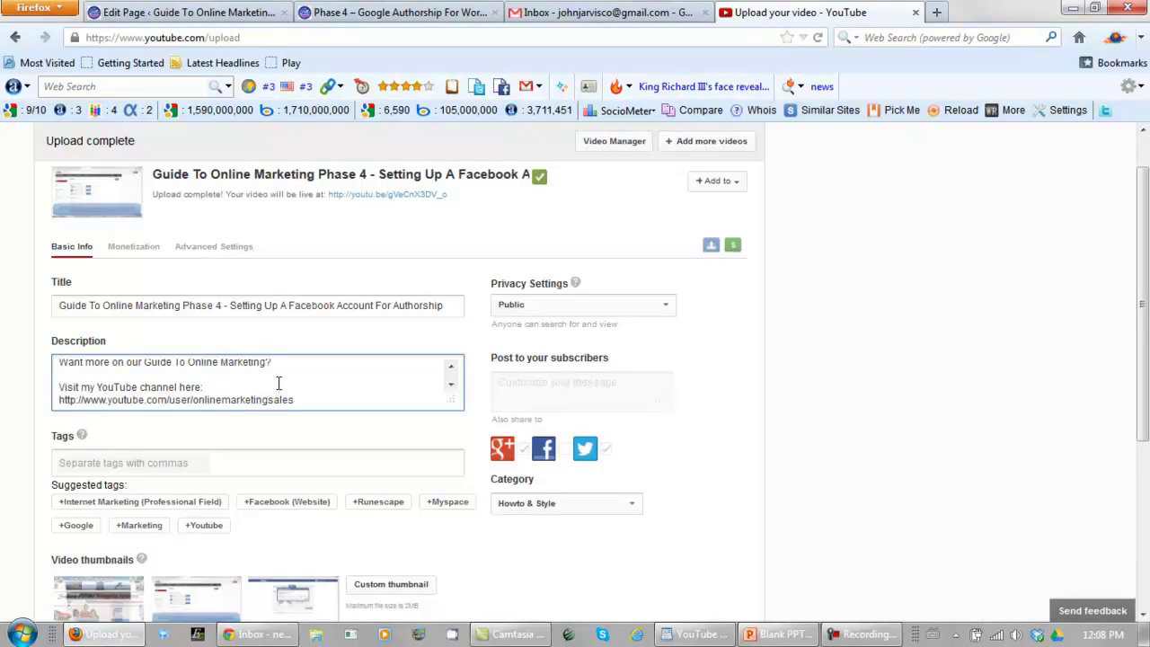
Step: Paste the eight tags and add the suggested tag Internet Marketing (Professional Field)
left_click(205, 458)
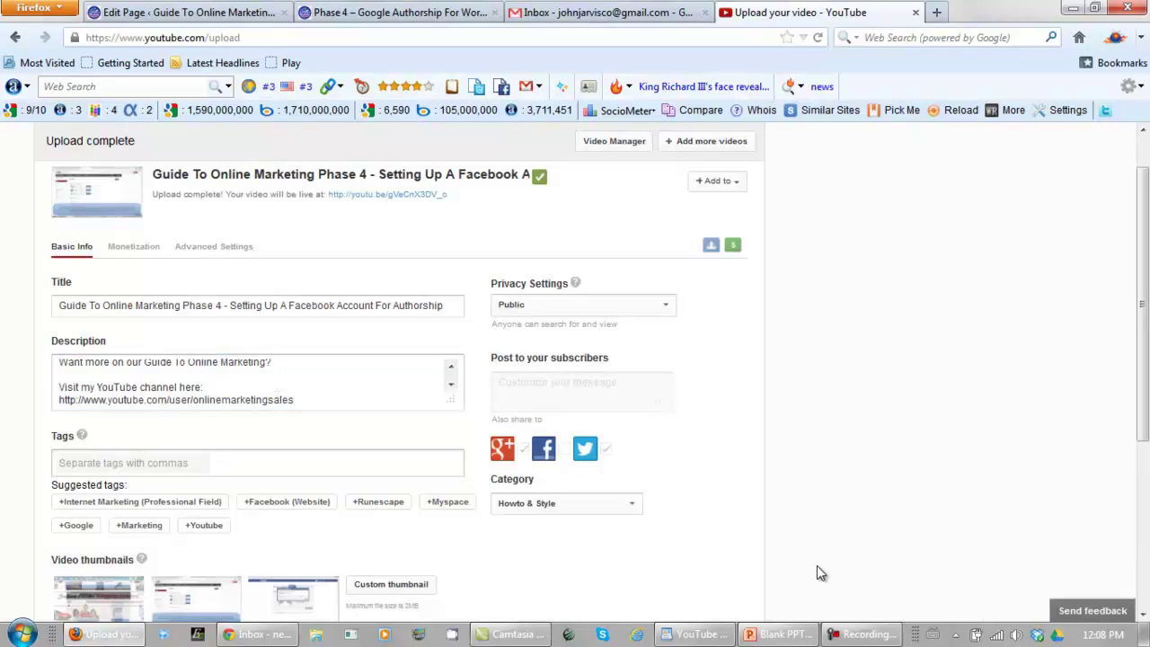
type("guide to online marketing, setting up a facebook account, google authorship, internet marketing and sales, web marketing search engine optimization, tools of internet marketing, internet marketing training, onlinemarketingsales")
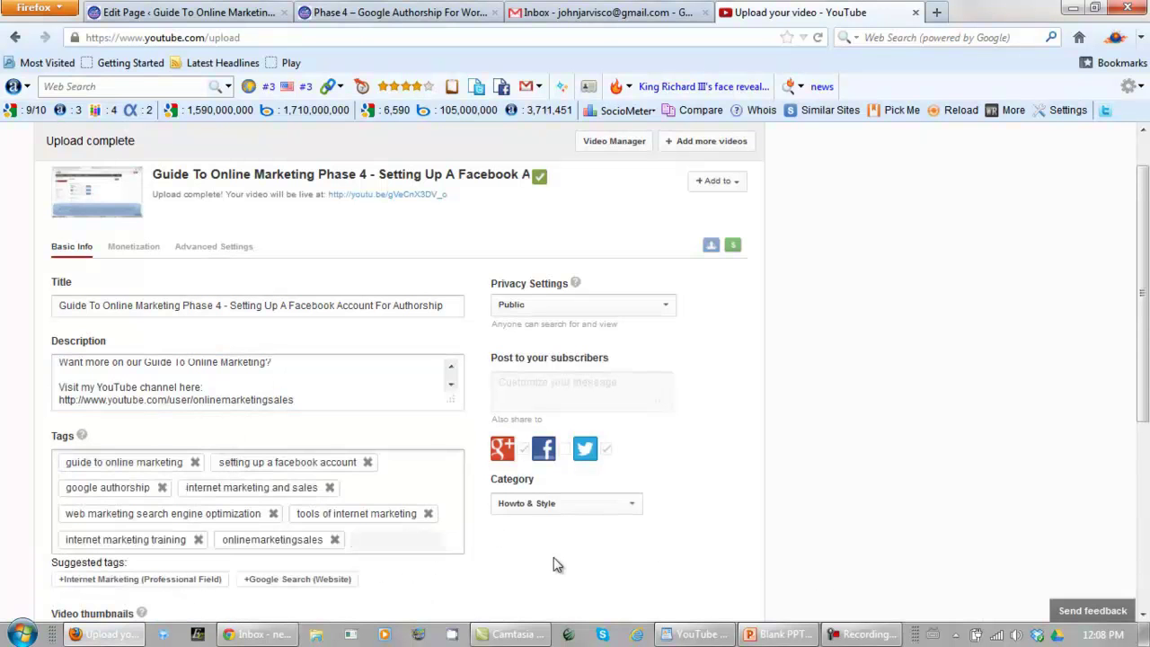
scroll(655, 518, "down", 1)
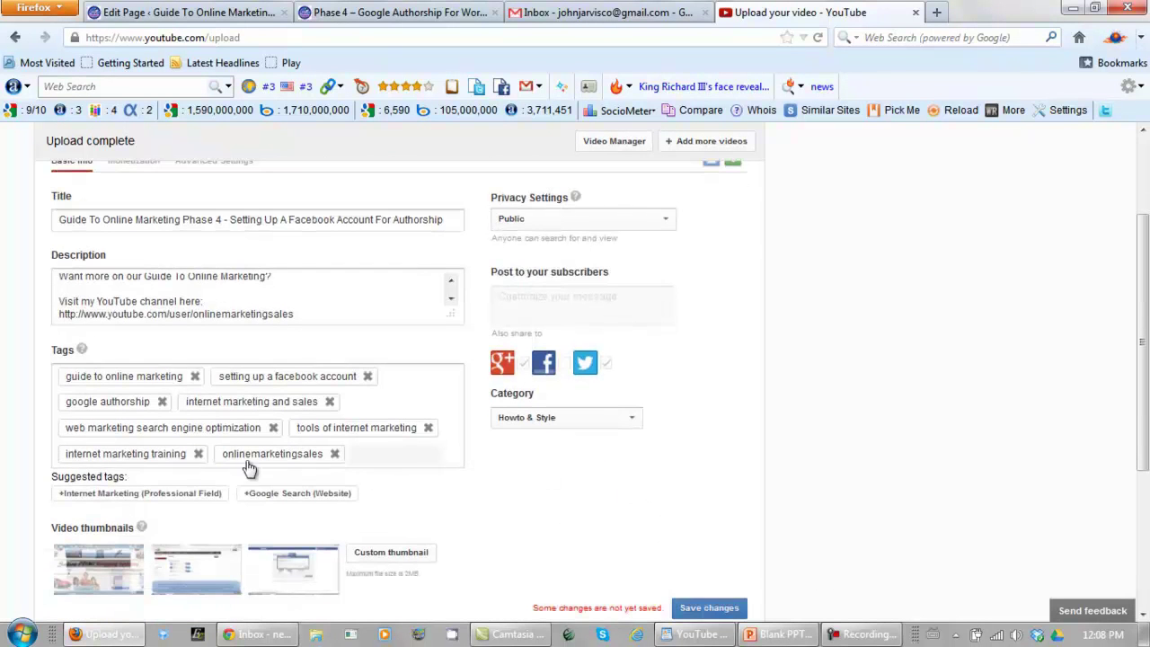
left_click(130, 456)
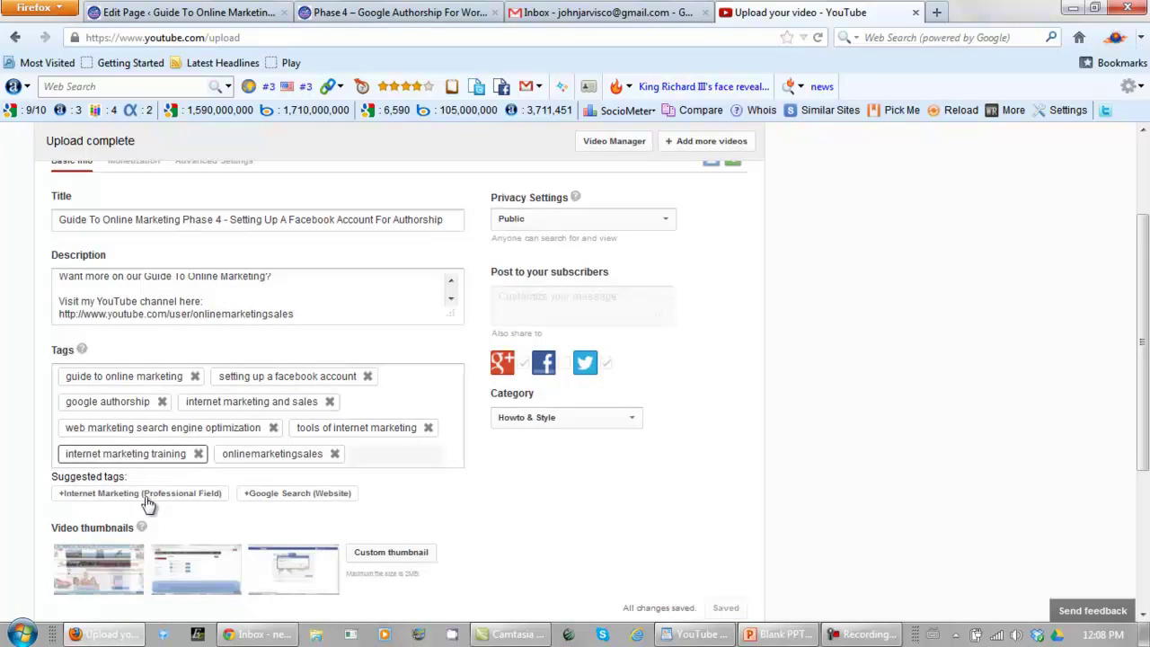
left_click(144, 495)
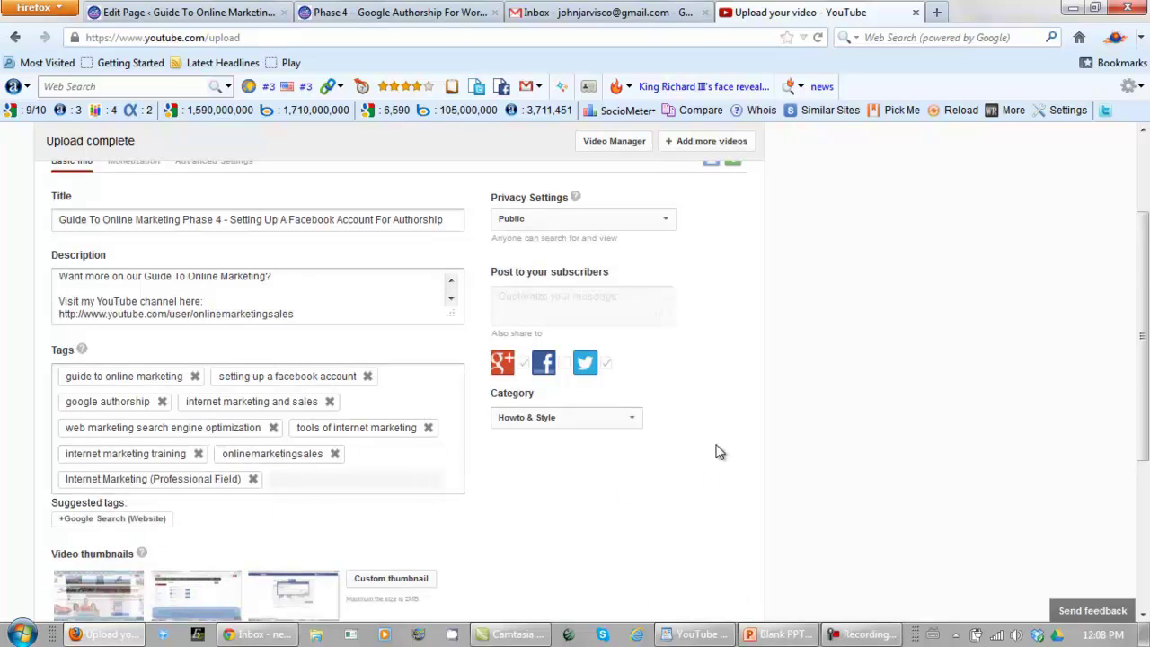
scroll(709, 436, "down", 2)
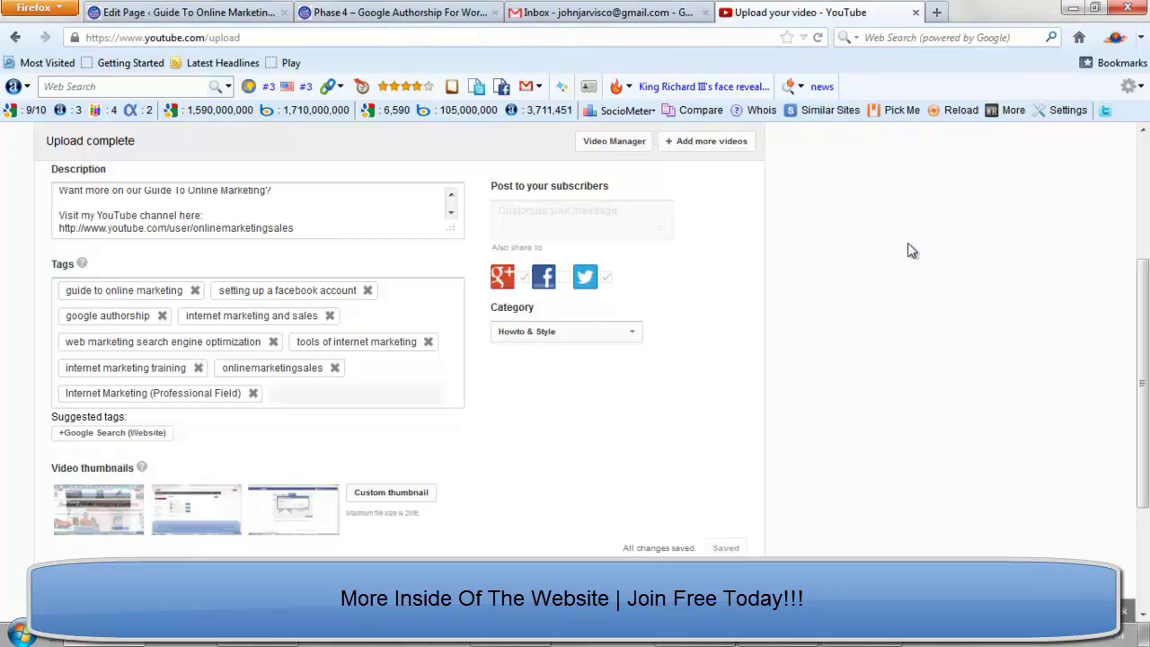
Step: Minimise Firefox and bring up options for the Phase 4 Facebook cover image file
left_click(1078, 9)
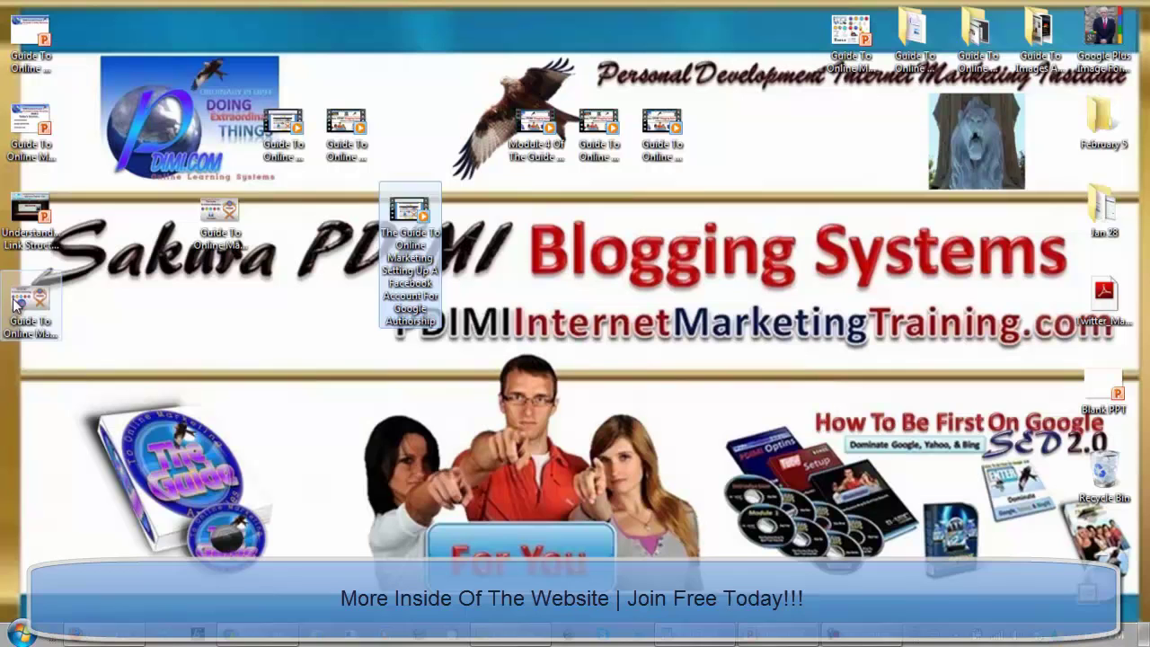
left_click(224, 261)
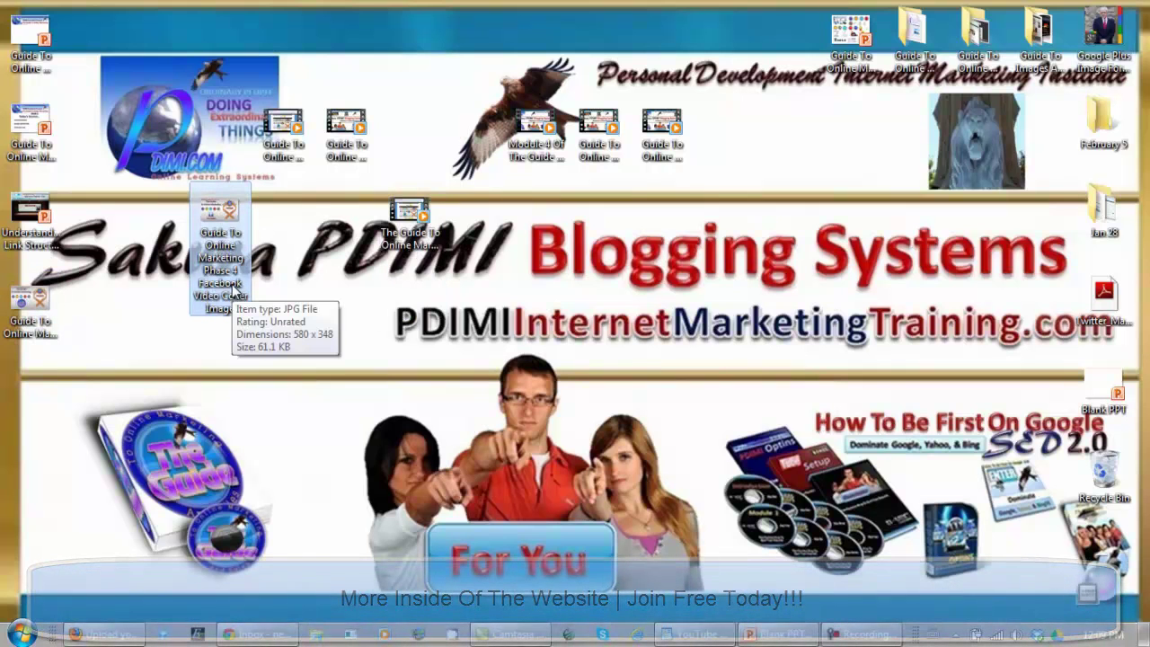
right_click(222, 258)
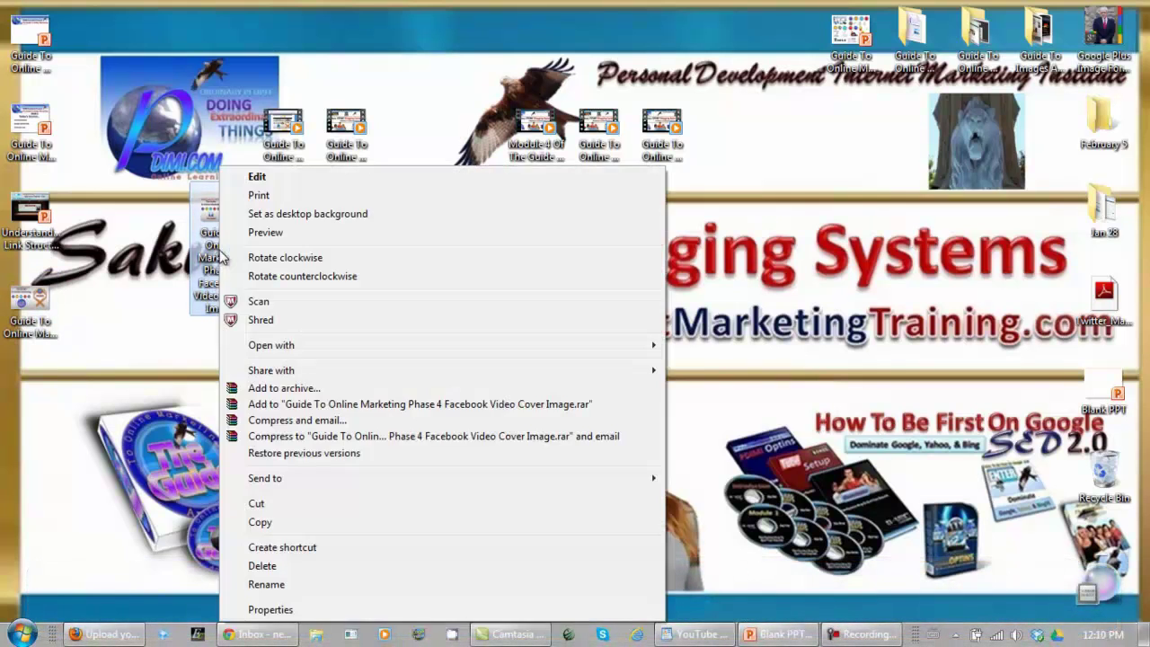